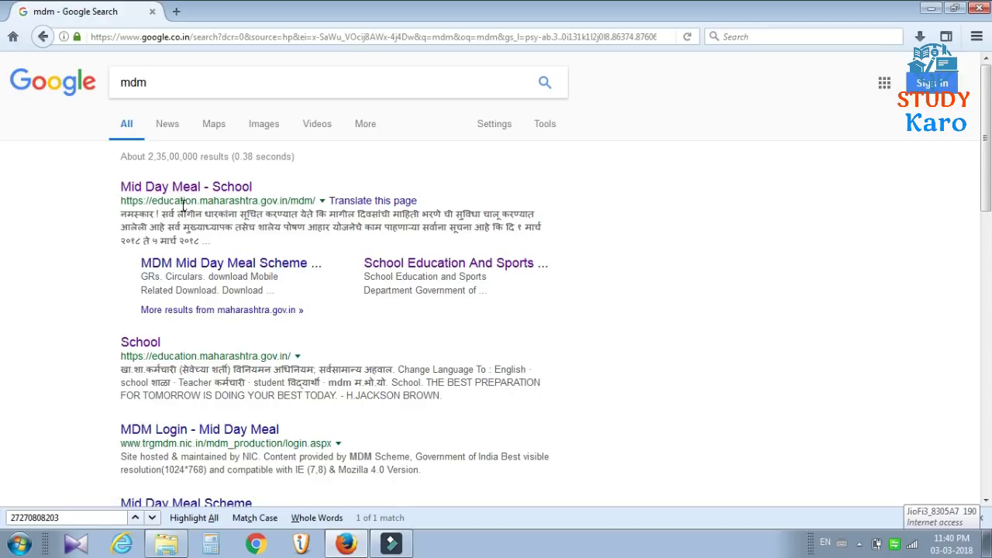
Step: Open the Mid Day Meal - School site from the search results, dismiss its notice and go to the MDM login page
{"action": "left_click", "coordinate": [175, 189]}
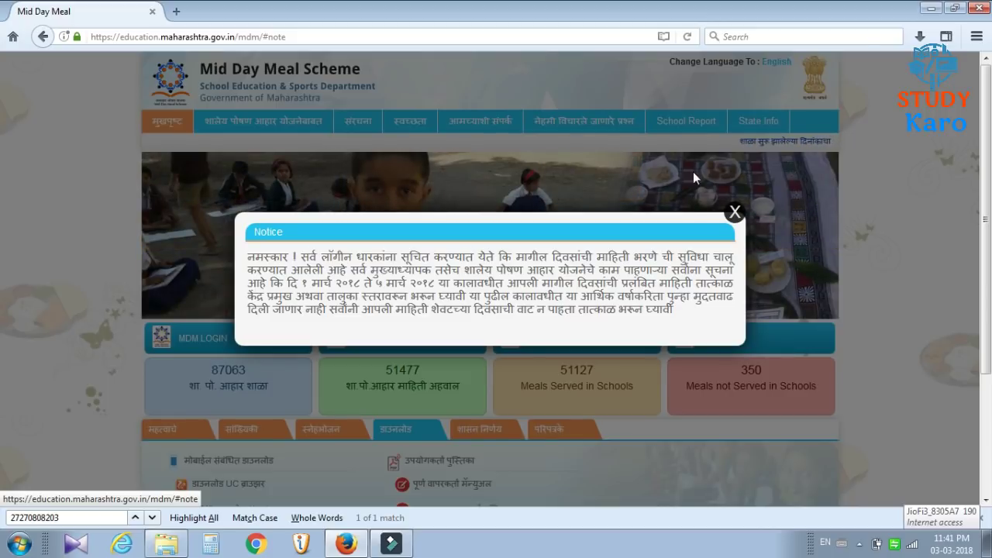
{"action": "left_click", "coordinate": [735, 211]}
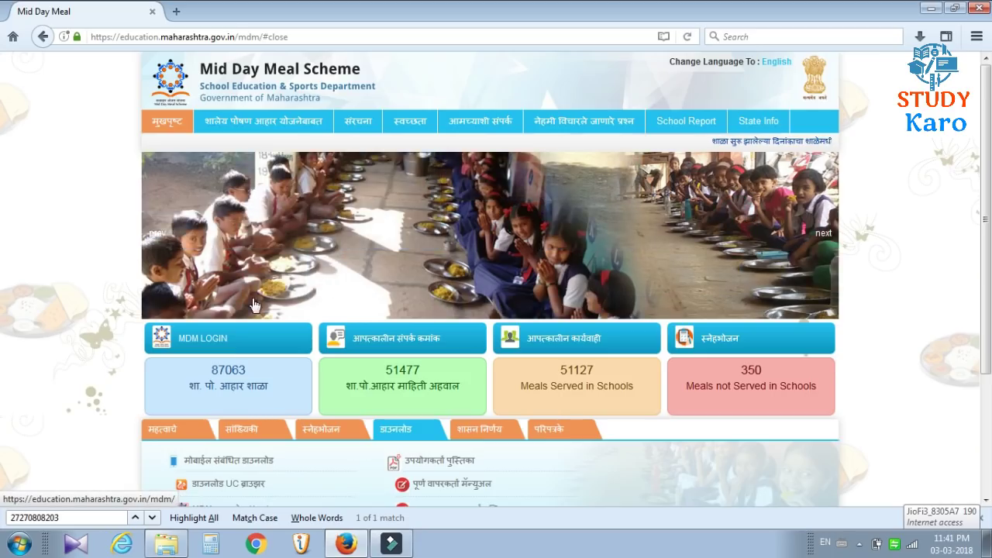
{"action": "left_click", "coordinate": [222, 338]}
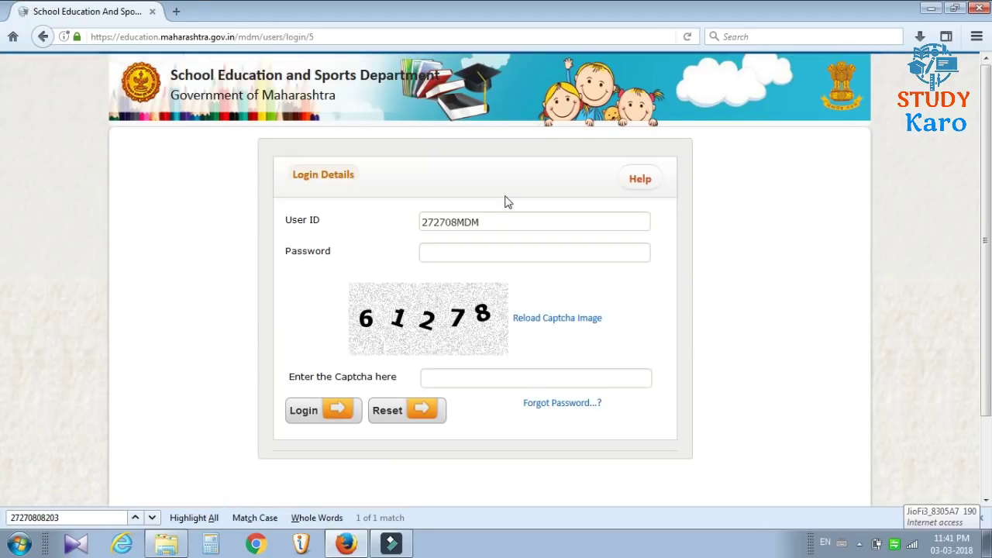
Step: Log in by replacing the user ID and entering the account password and the captcha code
{"action": "double_click", "coordinate": [497, 215]}
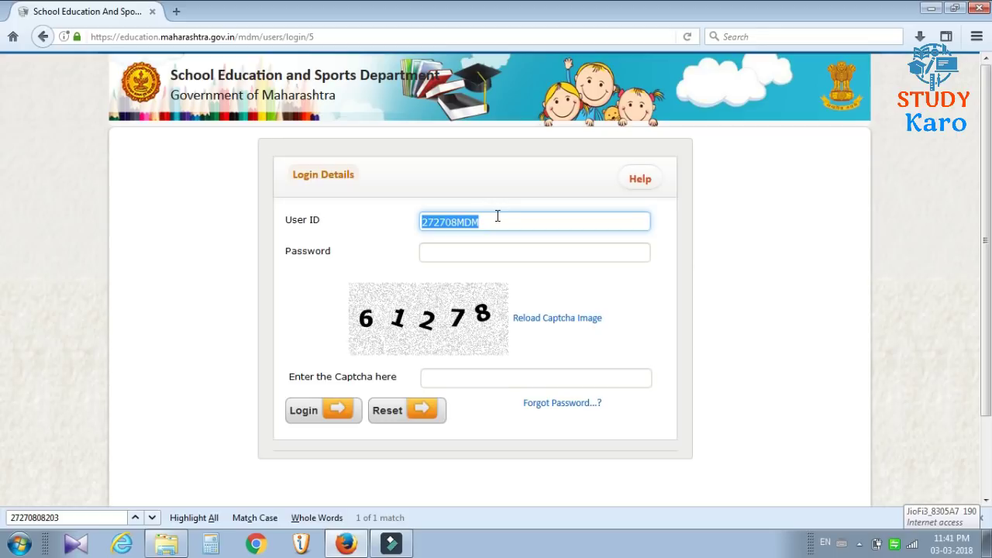
{"action": "type", "text": "272708"}
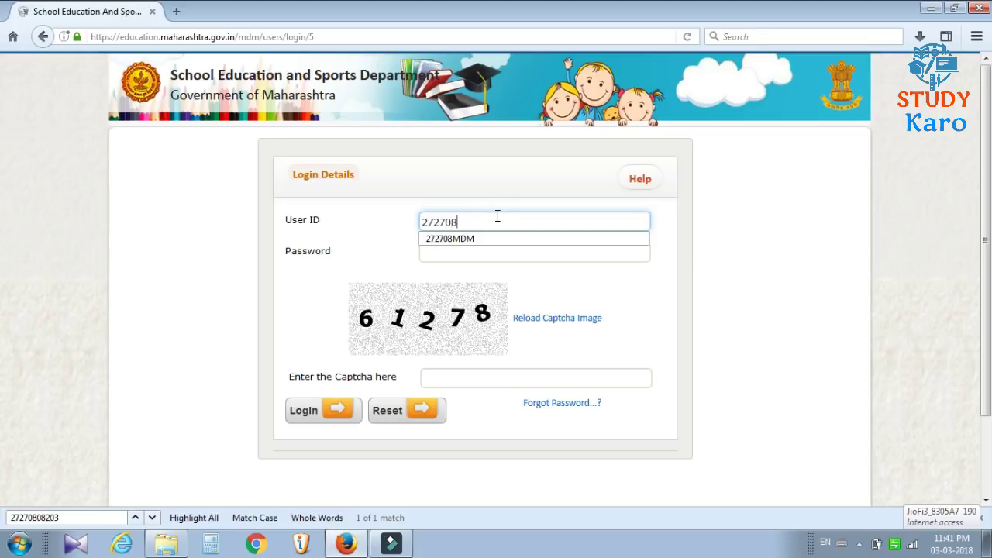
{"action": "type", "text": "0009"}
{"action": "key", "text": "Tab"}
{"action": "type", "text": "••••••••••"}
{"action": "key", "text": "Tab"}
{"action": "type", "text": "61278"}
{"action": "key", "text": "Return"}
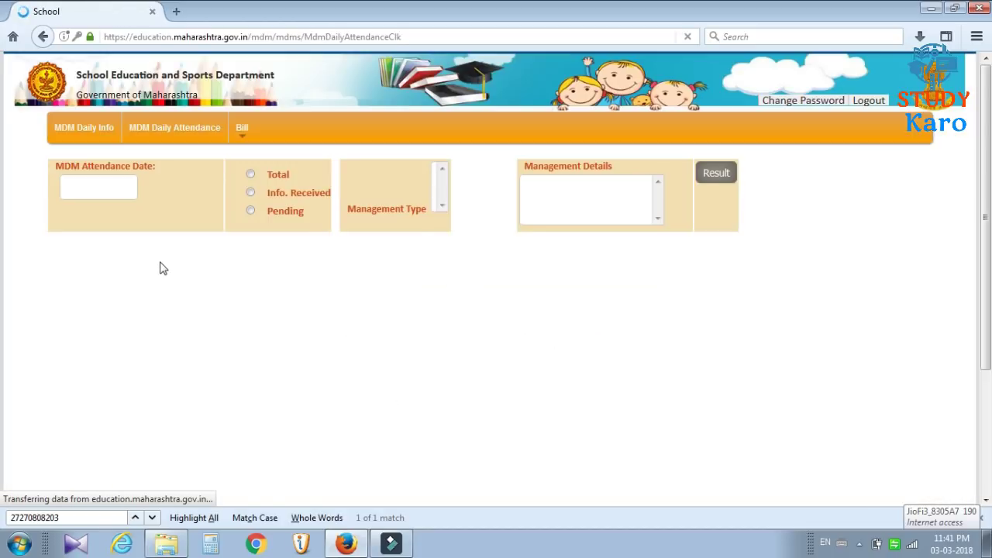
{"action": "left_click", "coordinate": [86, 299]}
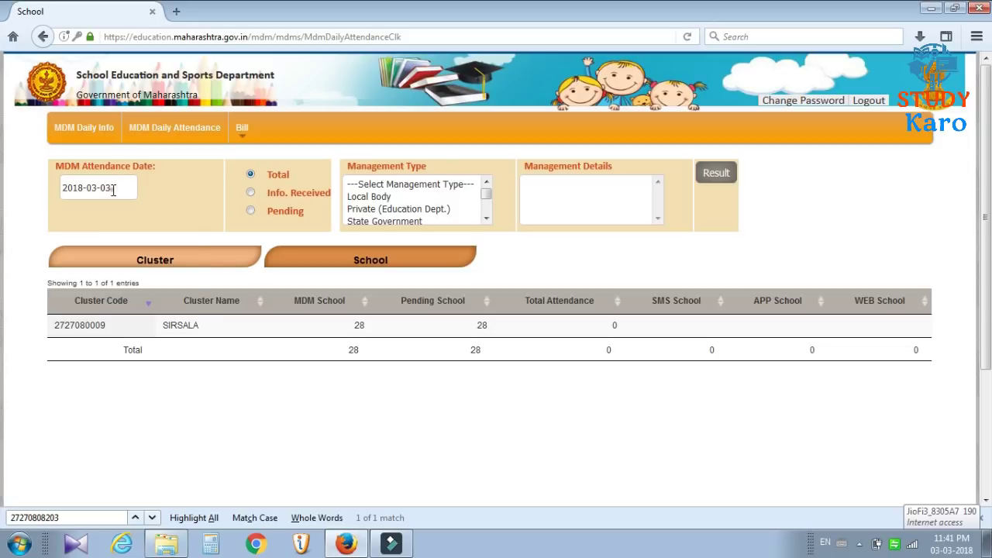
Step: Set the MDM attendance date to 5 September 2017
{"action": "left_click", "coordinate": [113, 190]}
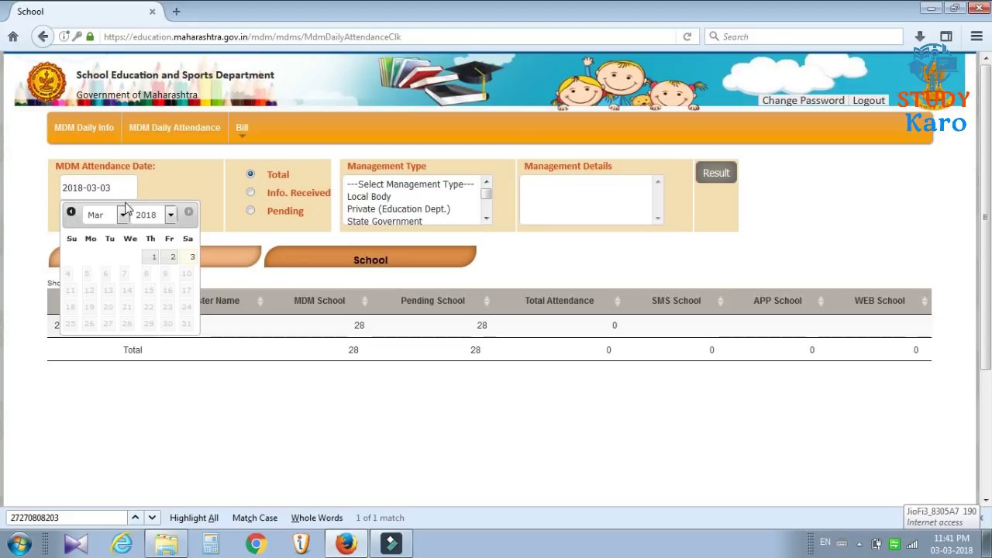
{"action": "left_click", "coordinate": [140, 217]}
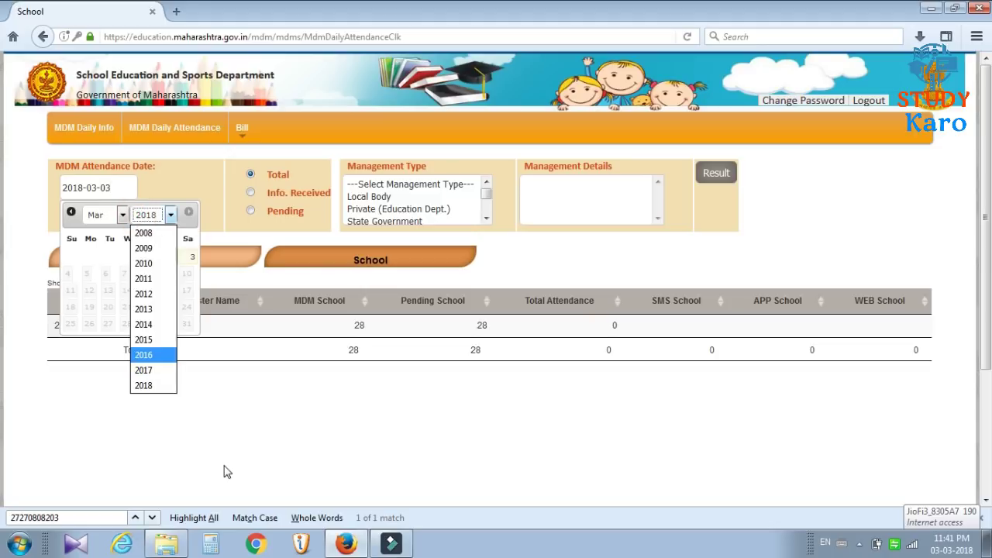
{"action": "left_click", "coordinate": [158, 369]}
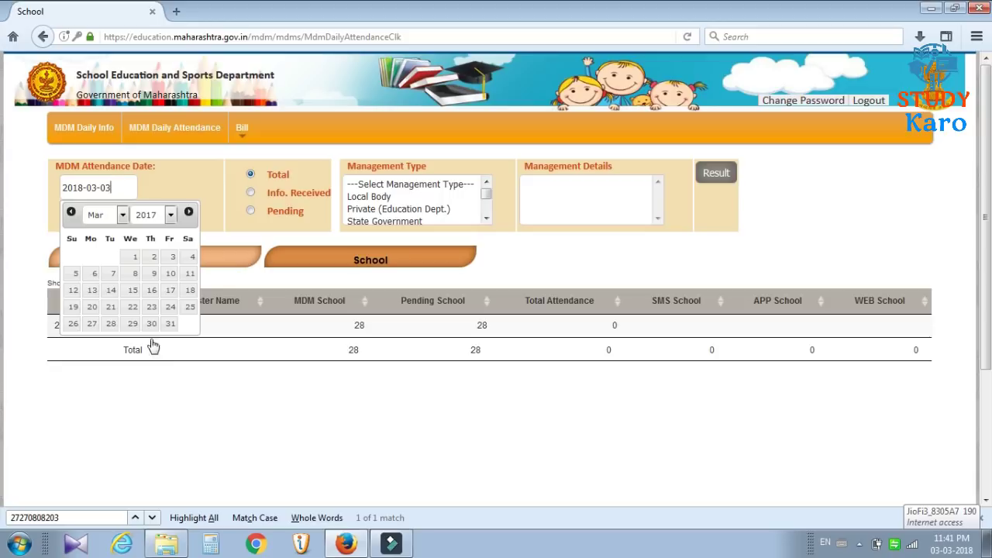
{"action": "left_click", "coordinate": [112, 221]}
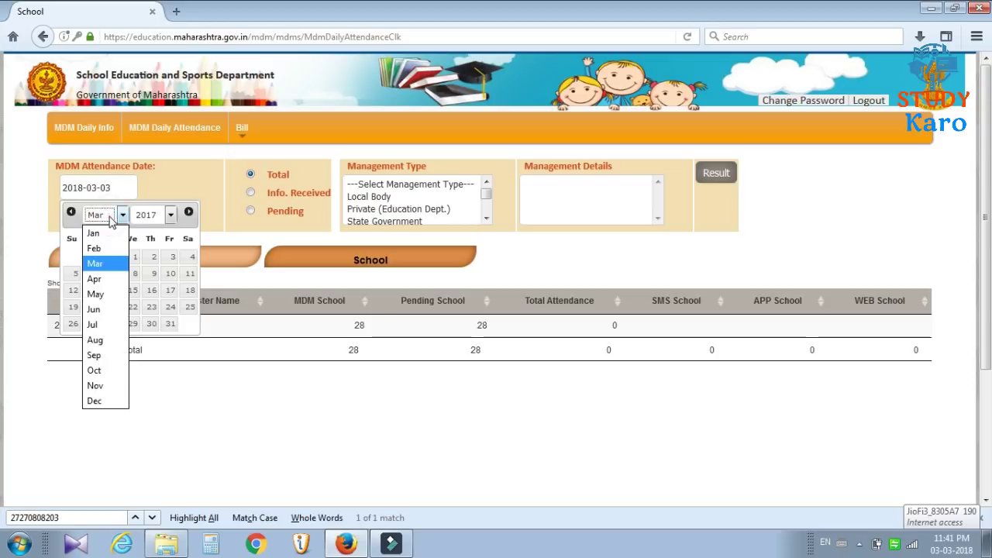
{"action": "left_click", "coordinate": [94, 355]}
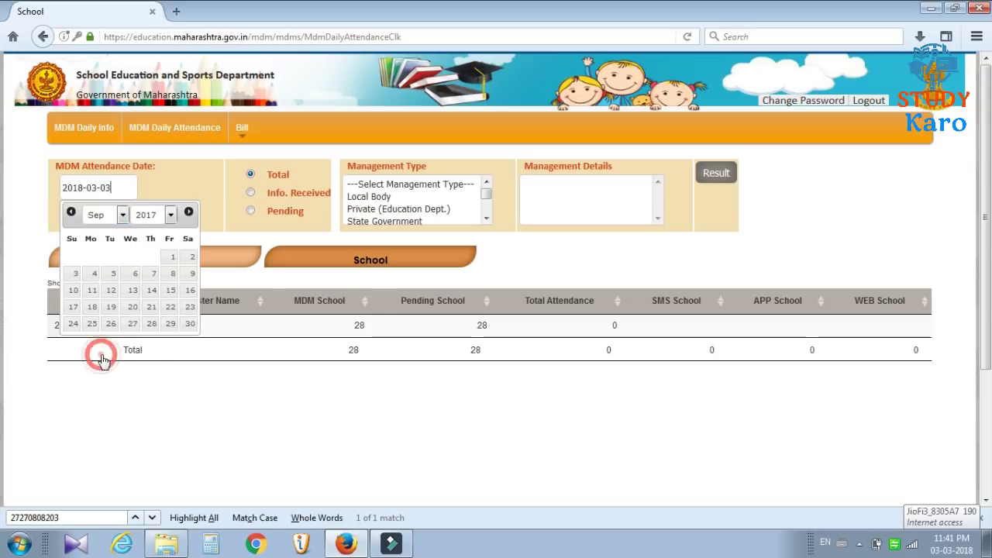
{"action": "left_click", "coordinate": [113, 273]}
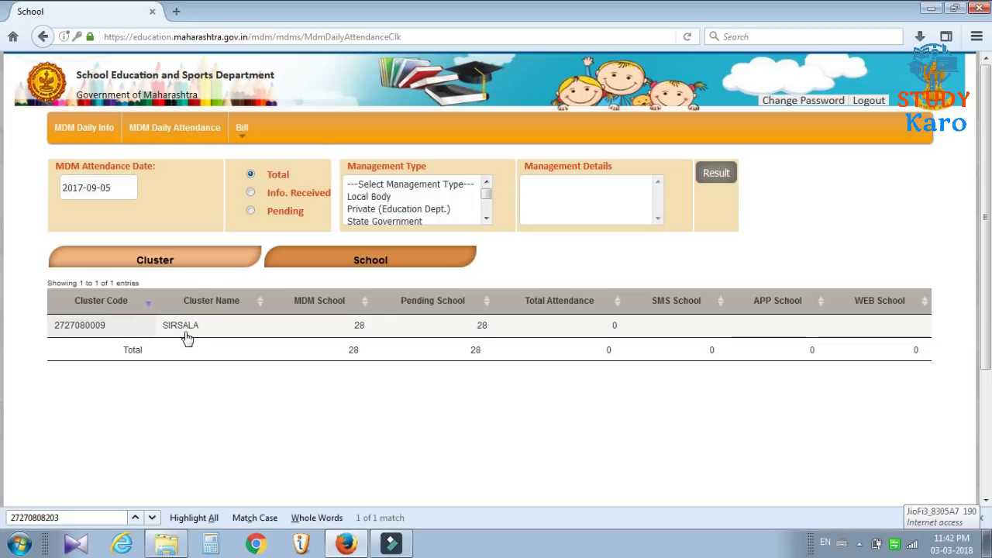
{"action": "left_click", "coordinate": [252, 329]}
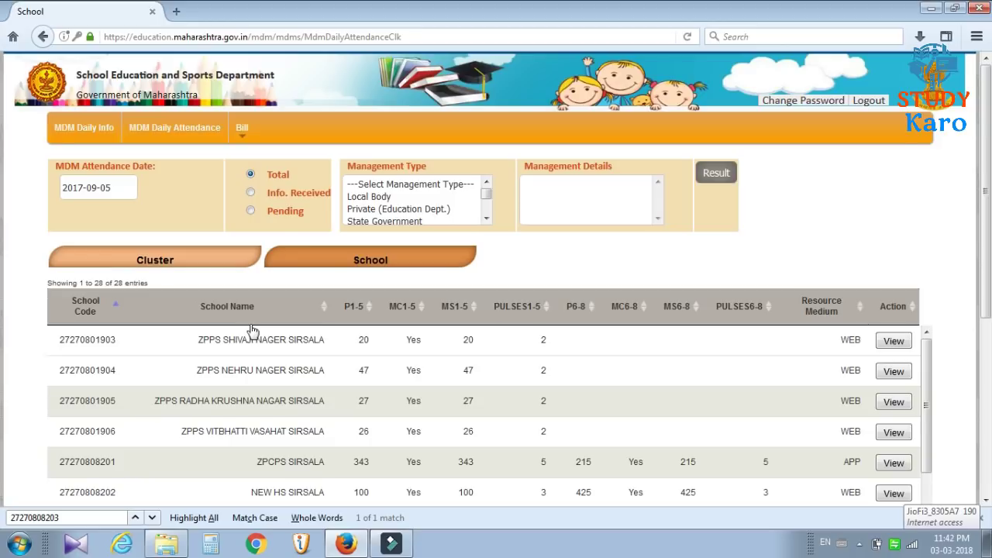
{"action": "key", "text": "ctrl+f"}
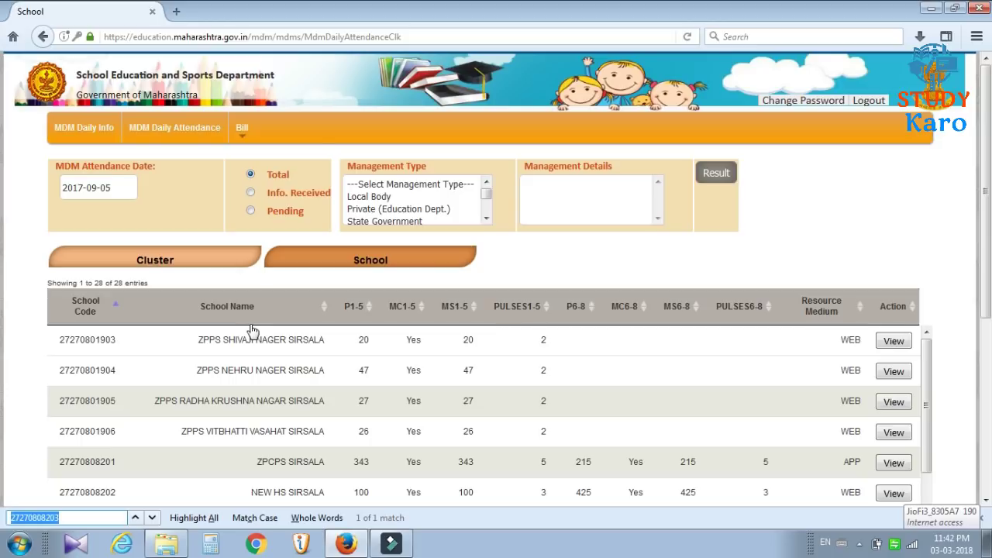
{"action": "type", "text": "27"}
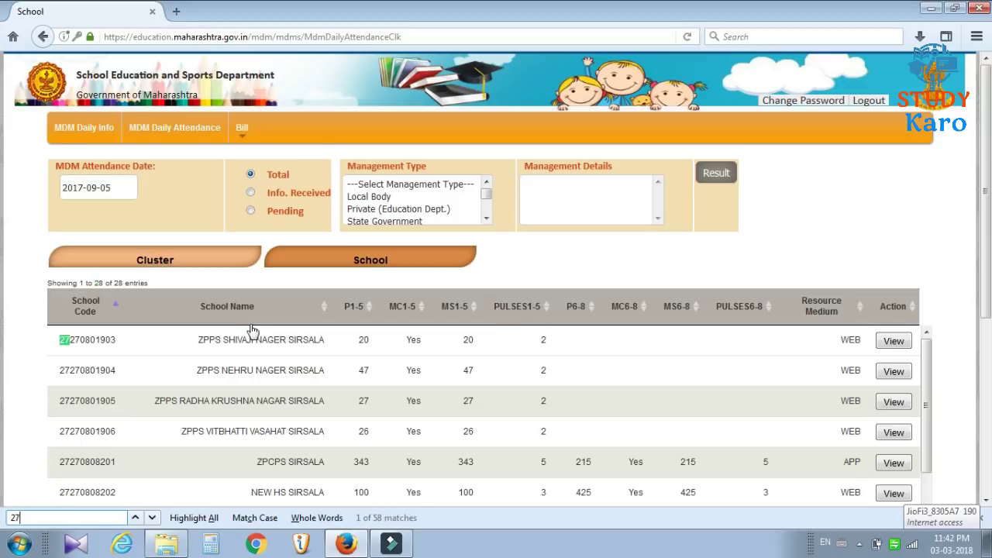
{"action": "type", "text": "270808203"}
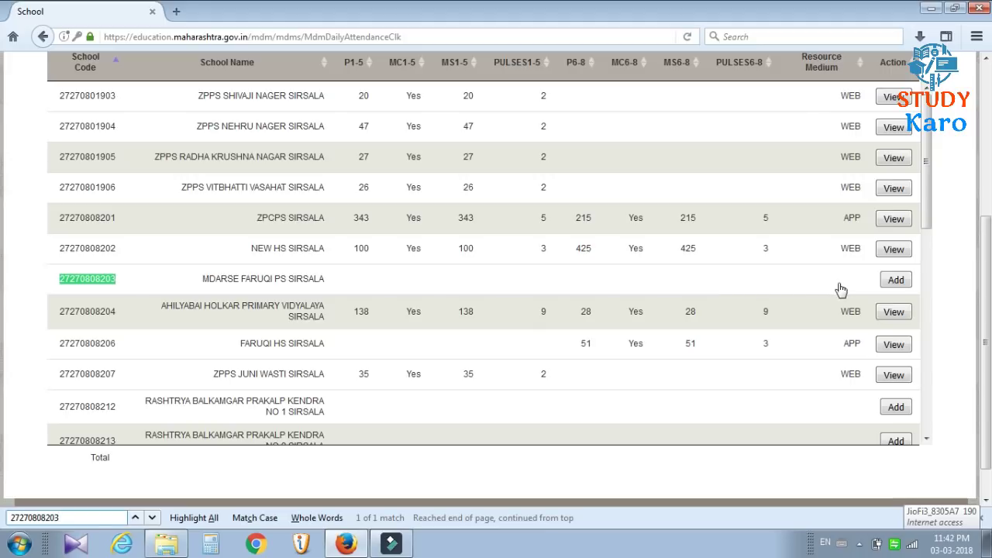
Step: Start adding the daily attendance record for MDARSE FARUQI PS SIRSALA
{"action": "left_click", "coordinate": [899, 286]}
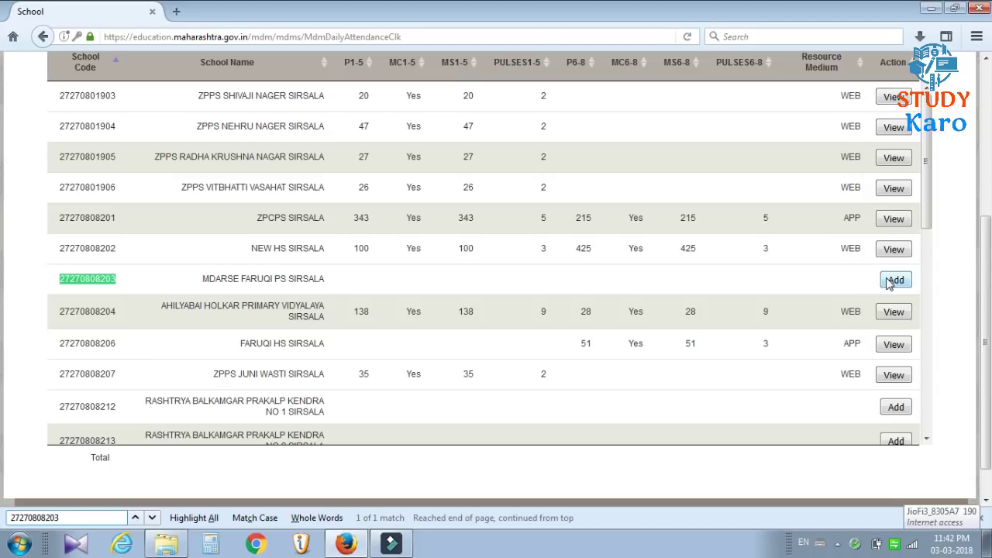
{"action": "left_click", "coordinate": [889, 282]}
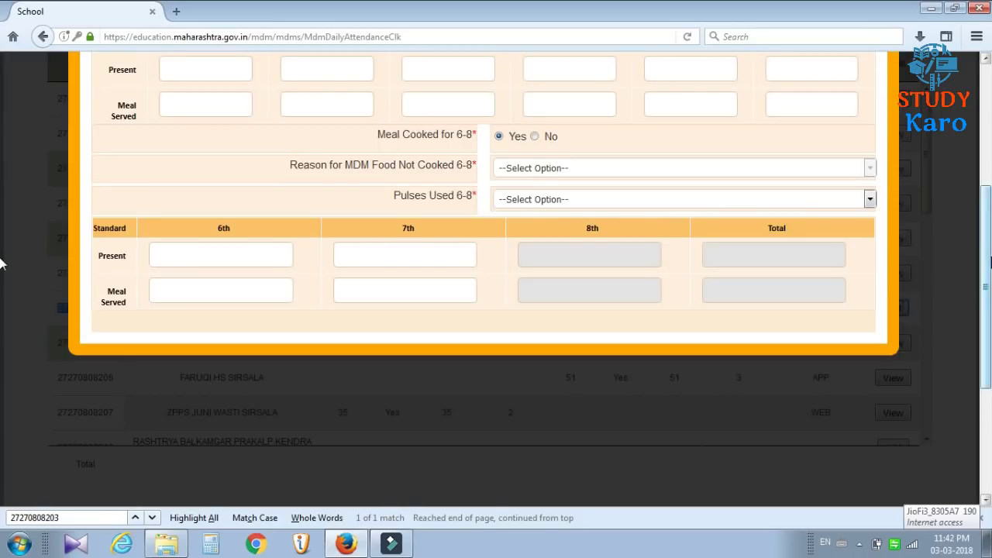
{"action": "scroll", "coordinate": [2, 256], "scroll_direction": "up", "scroll_amount": 4}
{"action": "scroll", "coordinate": [2, 181], "scroll_direction": "up", "scroll_amount": 1}
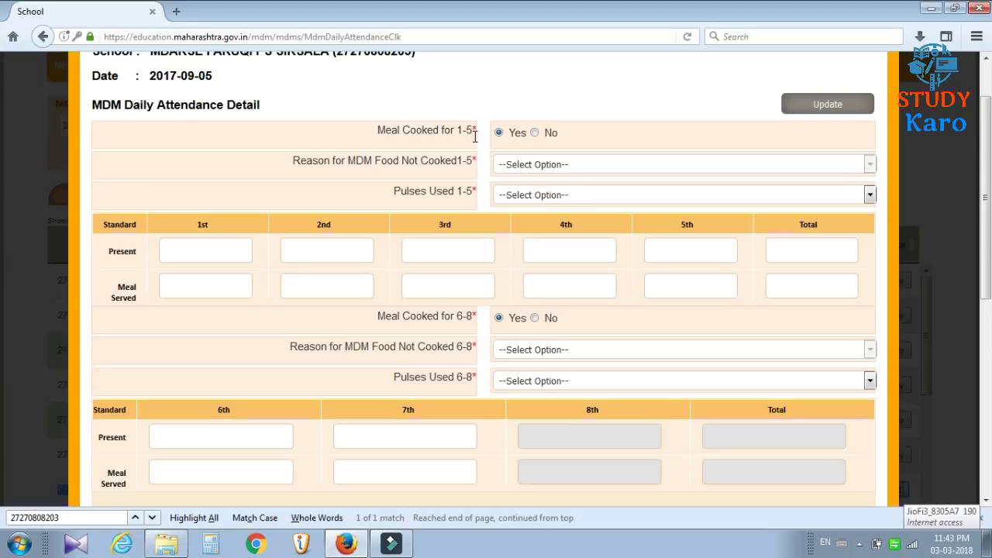
Step: Set the pulses used for standards 1-5 to Toor Dal
{"action": "left_click", "coordinate": [532, 196]}
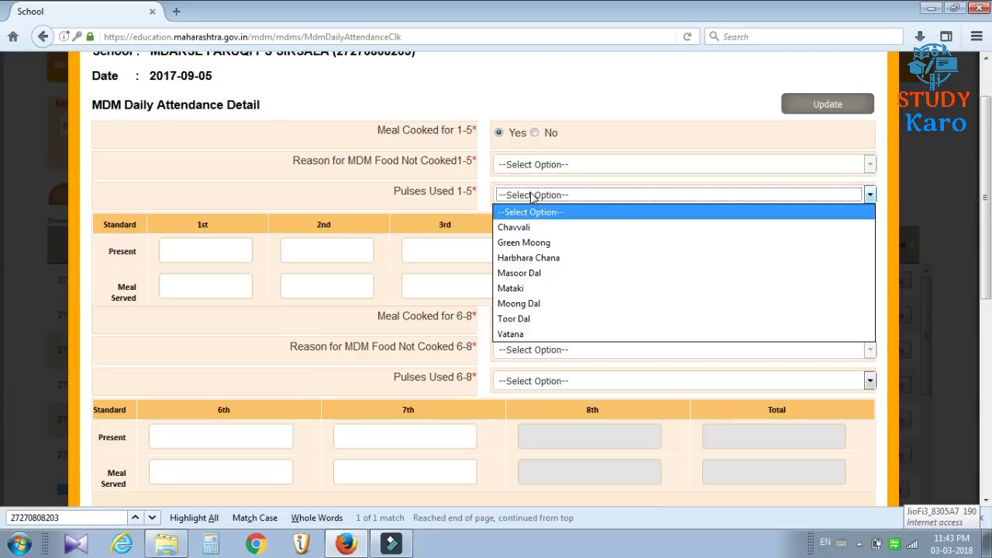
{"action": "key", "text": "t"}
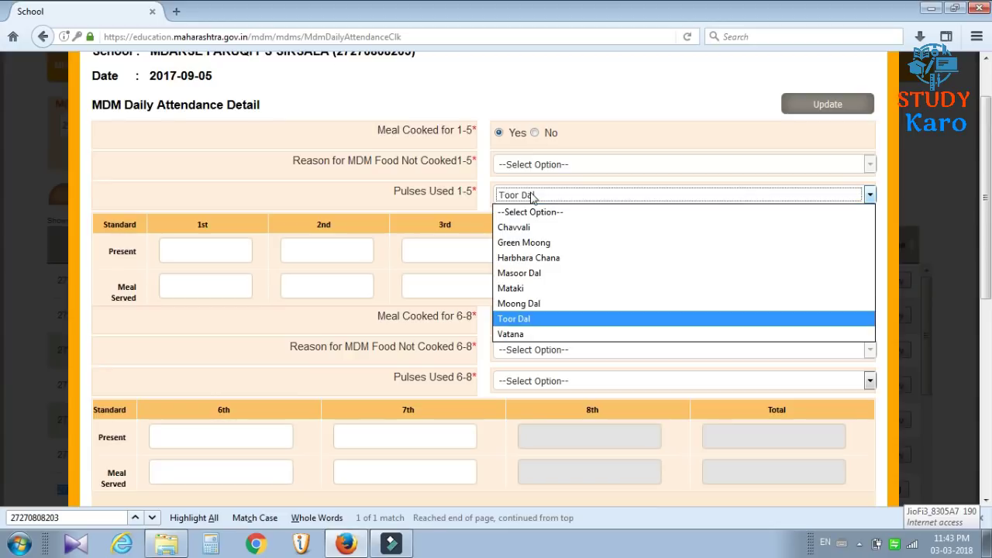
{"action": "key", "text": "Return"}
Step: Enter the students present in standards 1 to 5 as 53, 50, 35, 48 and 53
{"action": "left_click", "coordinate": [207, 248]}
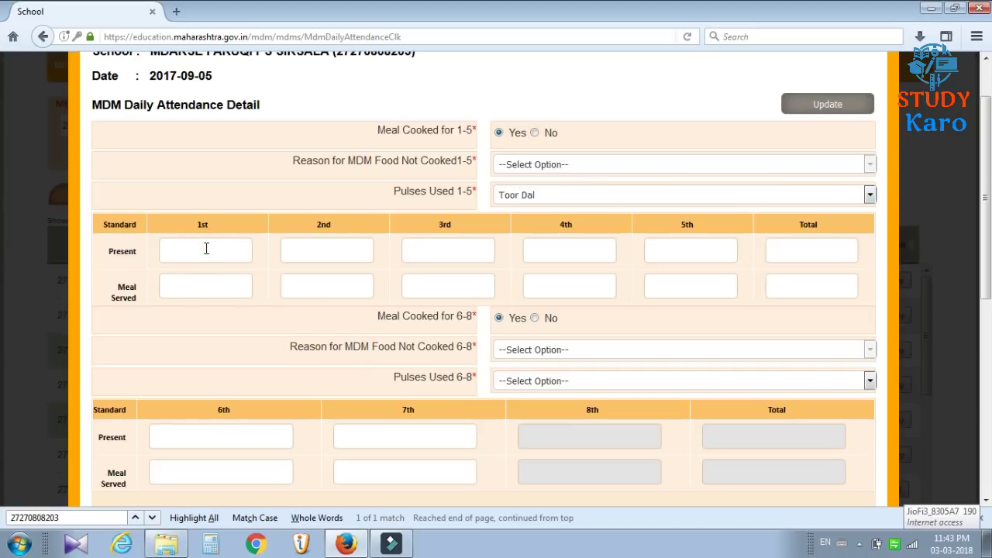
{"action": "type", "text": "53"}
{"action": "key", "text": "Tab"}
{"action": "type", "text": "50"}
{"action": "key", "text": "Tab"}
{"action": "type", "text": "35"}
{"action": "key", "text": "Tab"}
{"action": "type", "text": "48"}
{"action": "key", "text": "Tab"}
{"action": "type", "text": "53"}
{"action": "key", "text": "Tab"}
Step: Enter the meals served for standards 1 to 5 as 53, 50, 35, 48 and 53
{"action": "key", "text": "Tab"}
{"action": "type", "text": "53"}
{"action": "key", "text": "Tab"}
{"action": "type", "text": "50"}
{"action": "key", "text": "Tab"}
{"action": "type", "text": "35"}
{"action": "key", "text": "Tab"}
{"action": "type", "text": "48"}
{"action": "key", "text": "Tab"}
{"action": "type", "text": "53"}
Step: Set the pulses used for standards 6-8 to Toor Dal
{"action": "key", "text": "Tab"}
{"action": "key", "text": "Tab"}
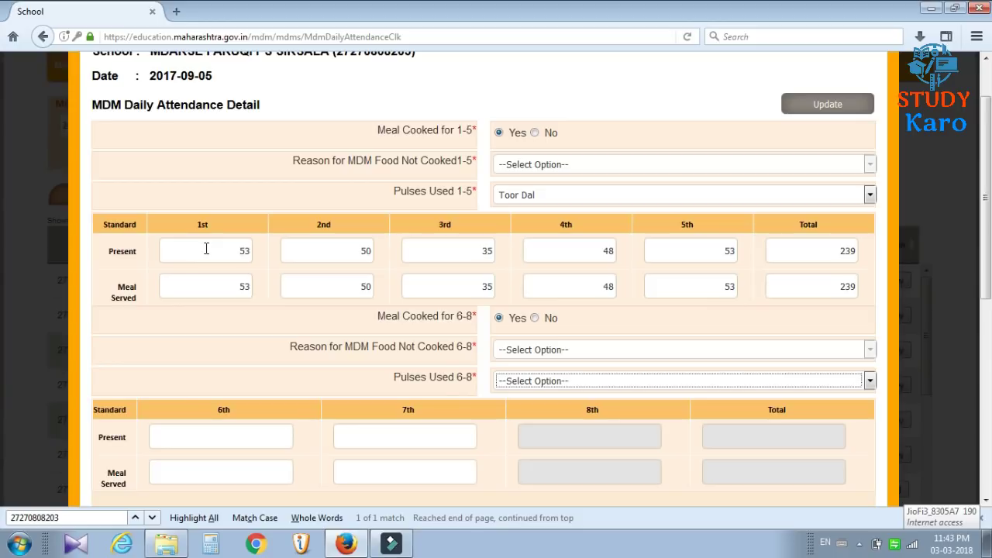
{"action": "key", "text": "Down"}
{"action": "key", "text": "Tab"}
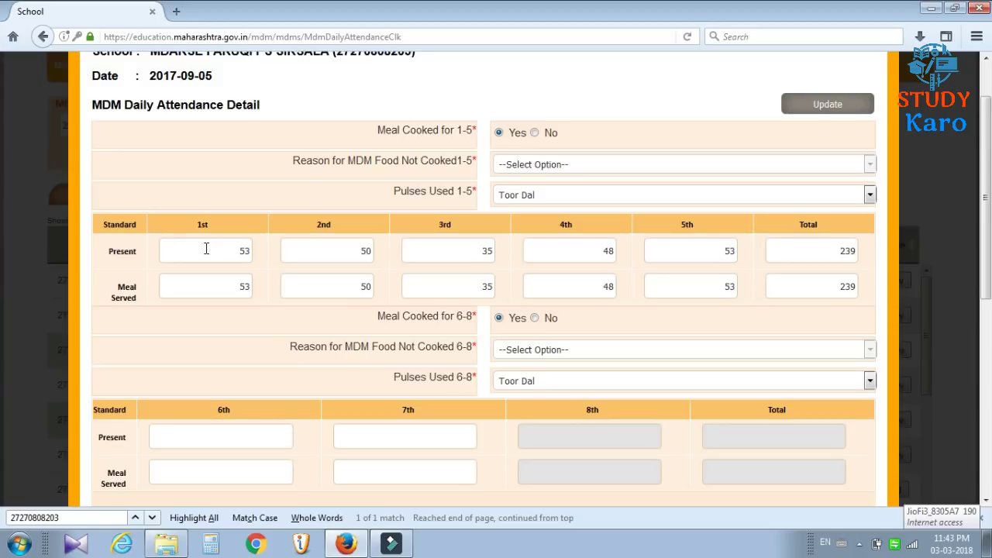
Step: Enter 38 for 6th and 45 for 7th as both present and meals served, and save the attendance record
{"action": "key", "text": "Tab"}
{"action": "type", "text": "45"}
{"action": "type", "text": "38"}
{"action": "key", "text": "Tab"}
{"action": "type", "text": "45"}
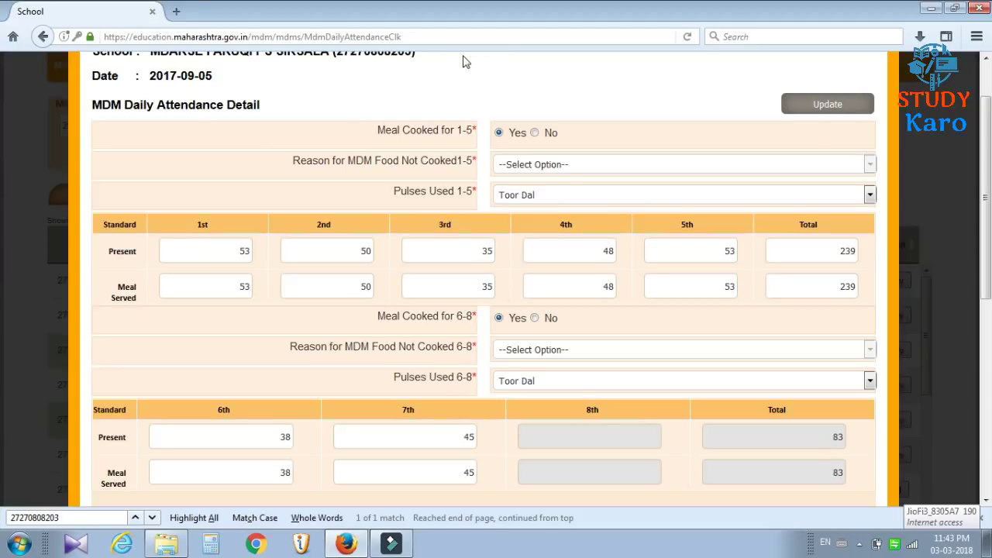
{"action": "left_click", "coordinate": [796, 106]}
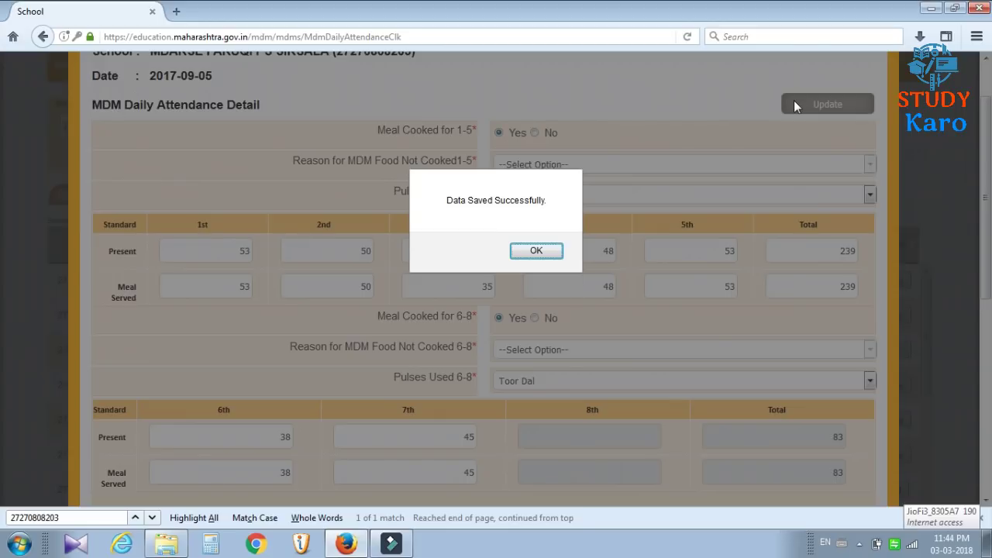
{"action": "left_click", "coordinate": [527, 250]}
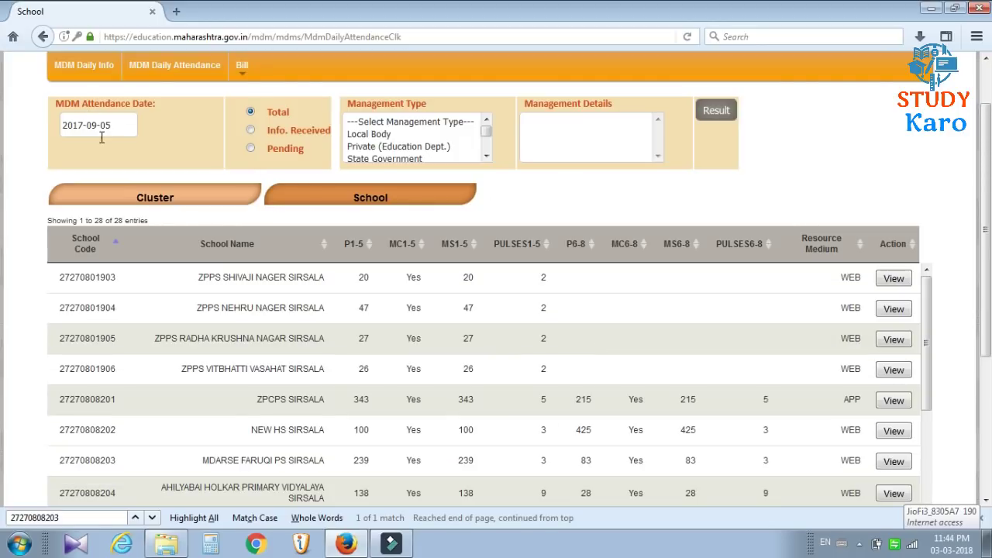
Step: Change the attendance date to 7 September 2017 and reload the SIRSALA cluster's school list
{"action": "left_click", "coordinate": [105, 129]}
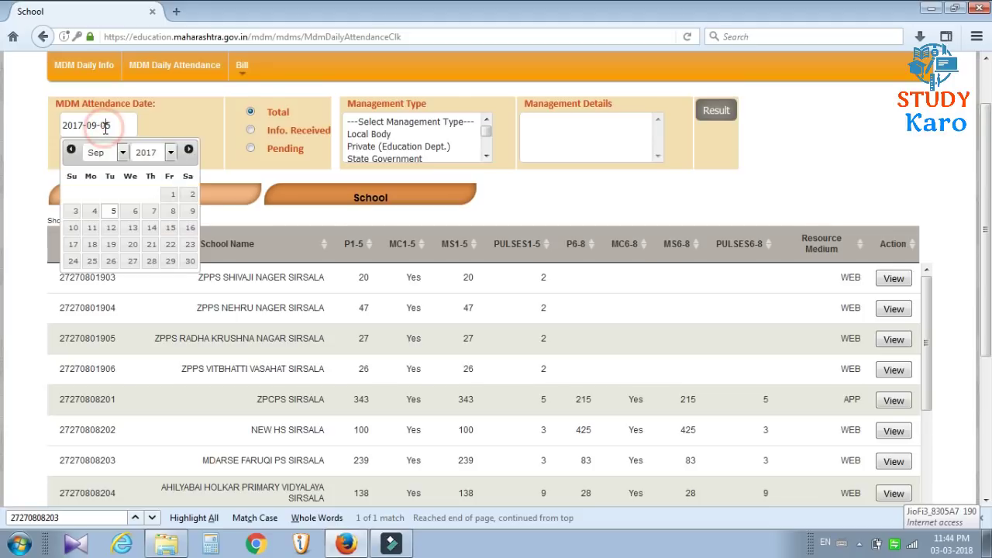
{"action": "left_click", "coordinate": [152, 211]}
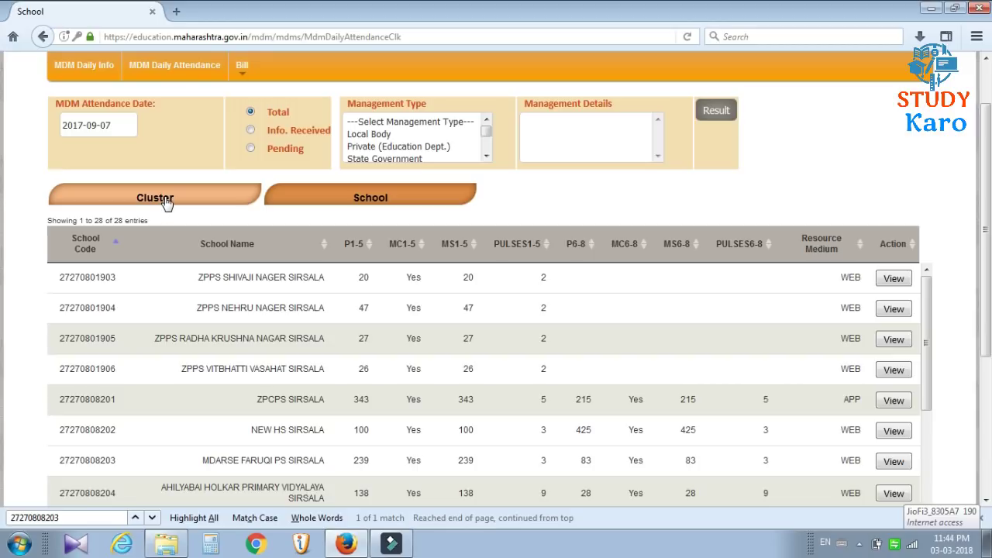
{"action": "left_click", "coordinate": [165, 200]}
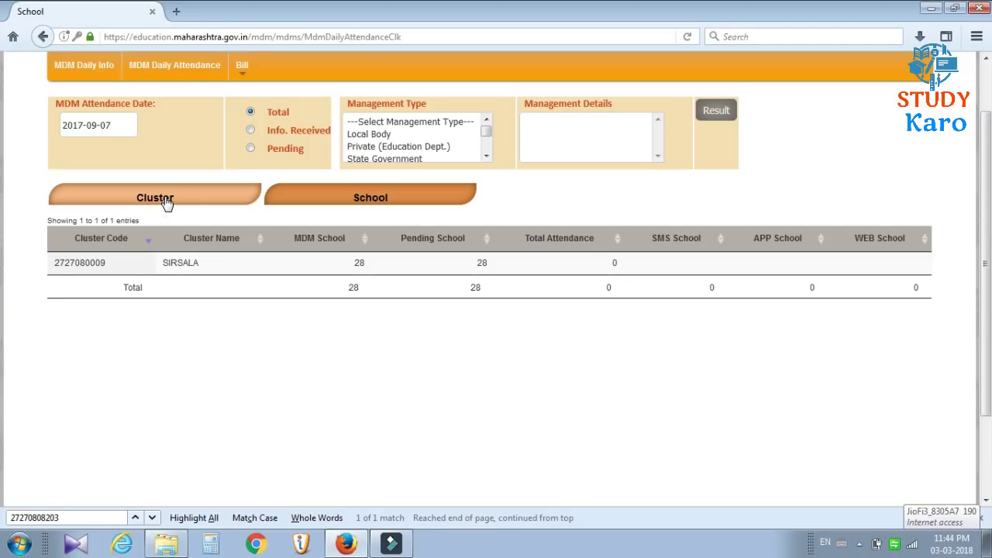
{"action": "left_click", "coordinate": [192, 264]}
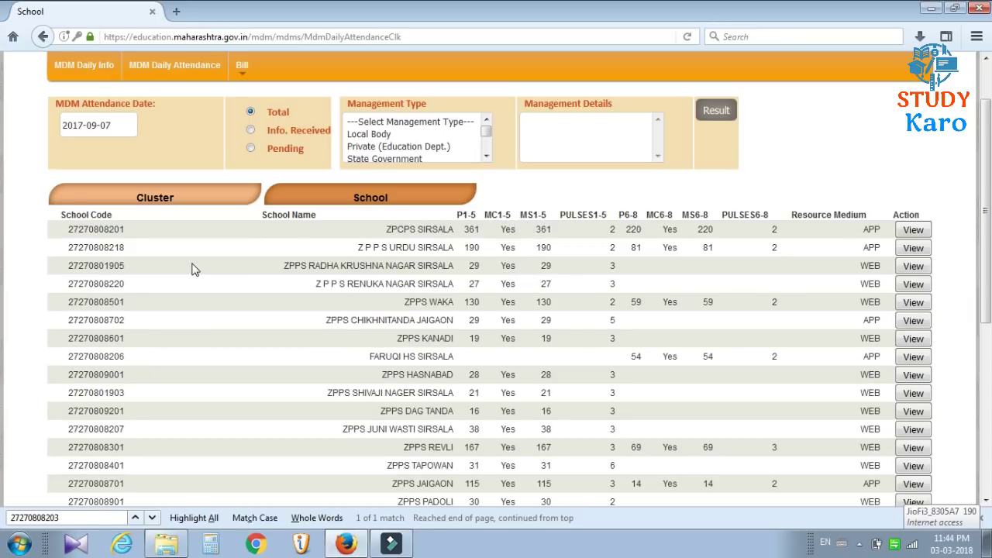
{"action": "key", "text": "ctrl+f"}
{"action": "key", "text": "Return"}
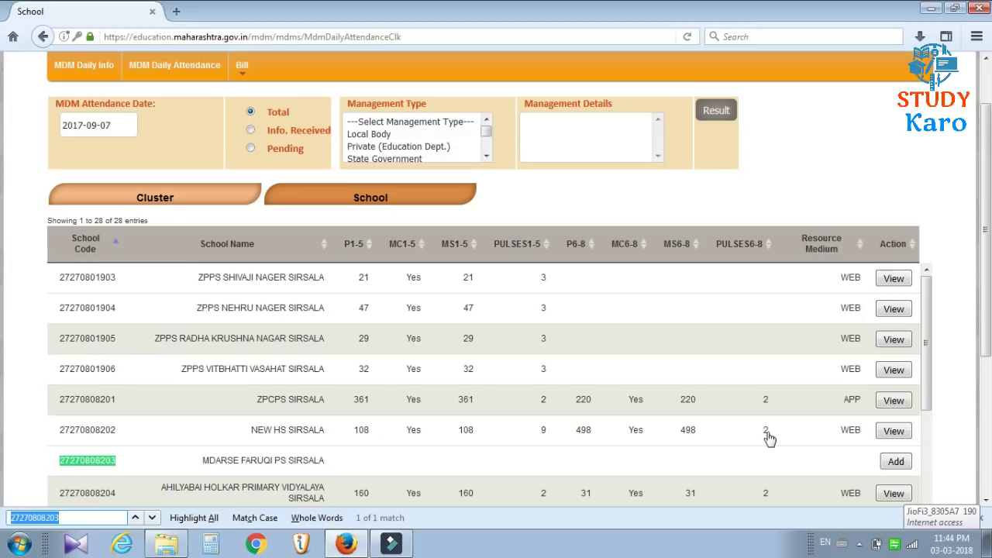
{"action": "left_click", "coordinate": [894, 465]}
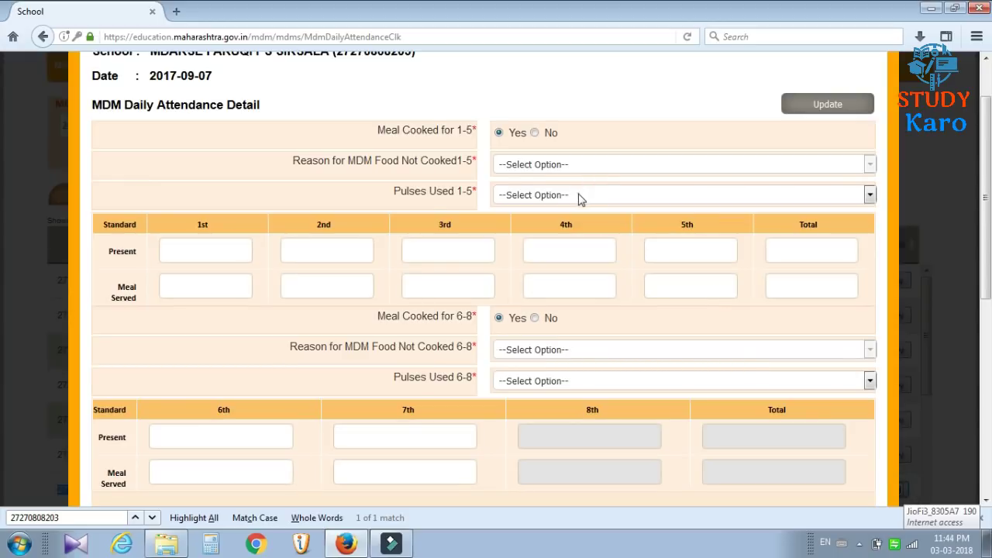
Step: Set the pulses used for standards 1-5 to Moong Dal
{"action": "left_click", "coordinate": [583, 195]}
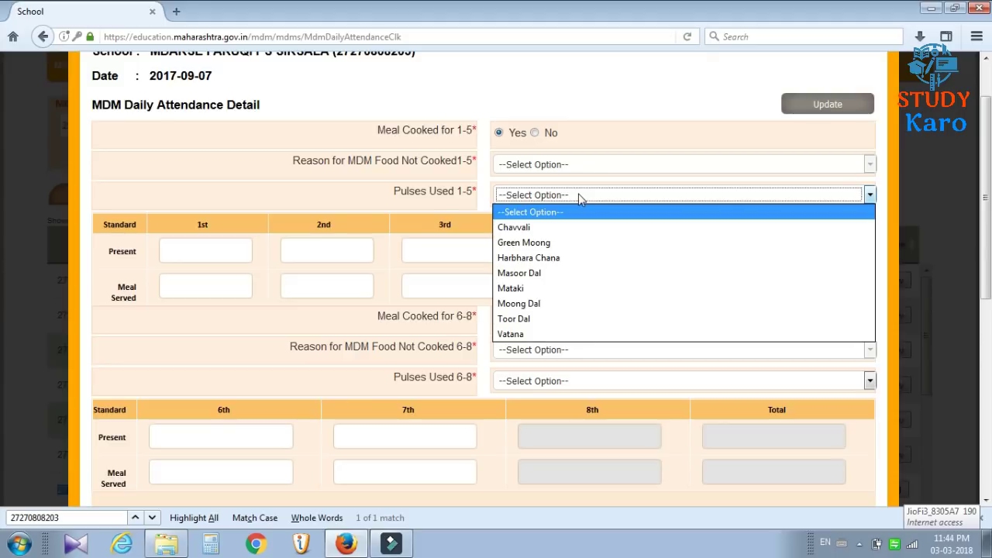
{"action": "key", "text": "m"}
{"action": "key", "text": "o"}
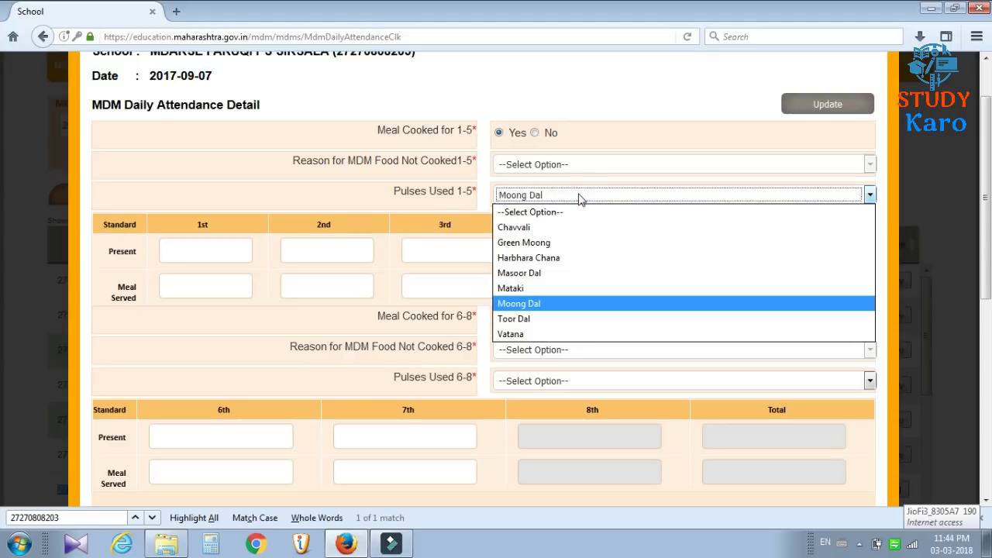
{"action": "key", "text": "Return"}
{"action": "key", "text": "Tab"}
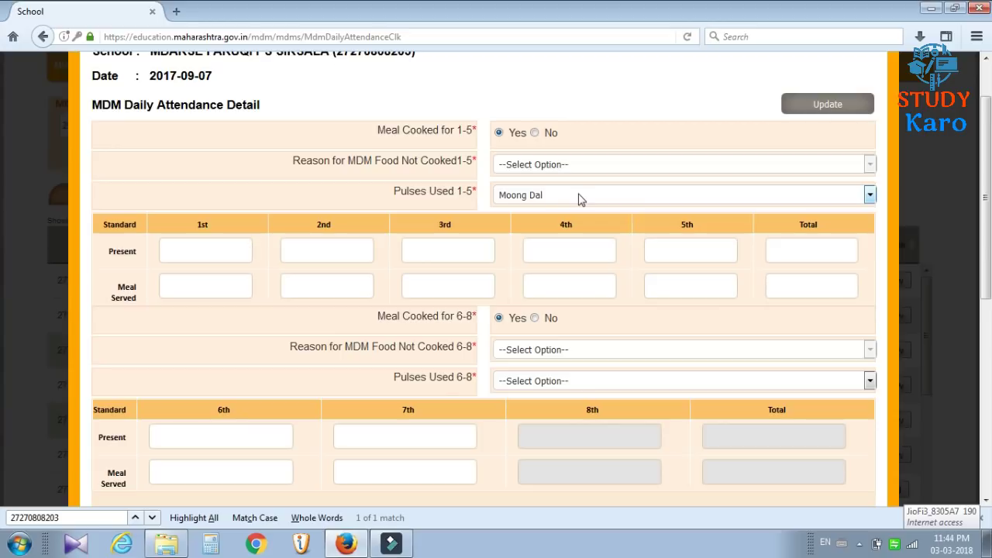
Step: Enter the present counts for standards 1st to 5th as 55, 50, 38, 53 and 55
{"action": "type", "text": "55"}
{"action": "key", "text": "Tab"}
{"action": "type", "text": "50"}
{"action": "key", "text": "Tab"}
{"action": "type", "text": "38"}
{"action": "key", "text": "Tab"}
{"action": "type", "text": "53"}
{"action": "key", "text": "Tab"}
{"action": "type", "text": "55"}
{"action": "key", "text": "Tab"}
{"action": "key", "text": "Tab"}
Step: Enter the meals served for standards 1st to 5th as 55, 50, 38, 53 and 55
{"action": "type", "text": "55"}
{"action": "key", "text": "Tab"}
{"action": "type", "text": "50"}
{"action": "key", "text": "Tab"}
{"action": "type", "text": "3"}
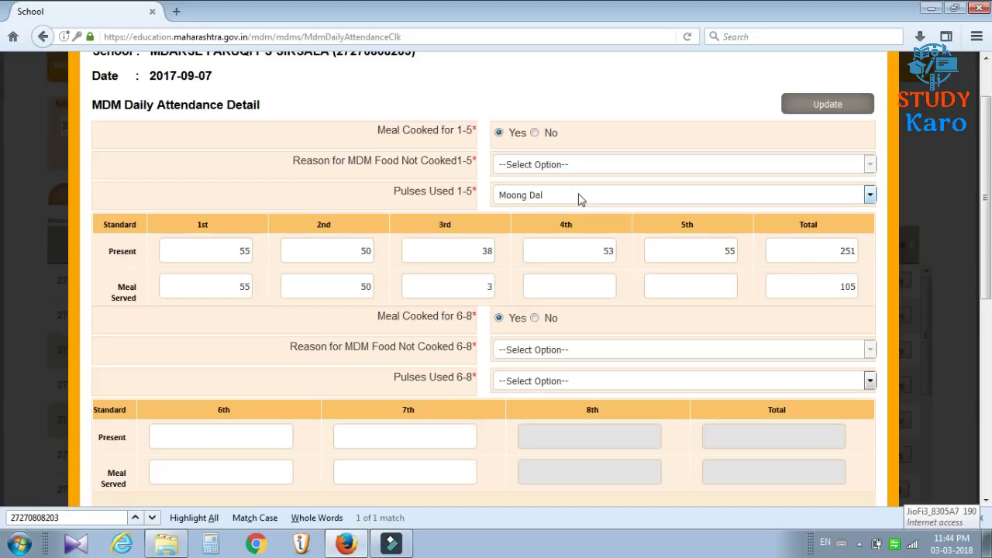
{"action": "type", "text": "8"}
{"action": "key", "text": "Tab"}
{"action": "type", "text": "53"}
{"action": "key", "text": "Tab"}
{"action": "type", "text": "55"}
Step: Set the pulses used for standards 6-8 to Moong Dal
{"action": "key", "text": "Tab"}
{"action": "key", "text": "Tab"}
{"action": "key", "text": "Tab"}
{"action": "key", "text": "Down"}
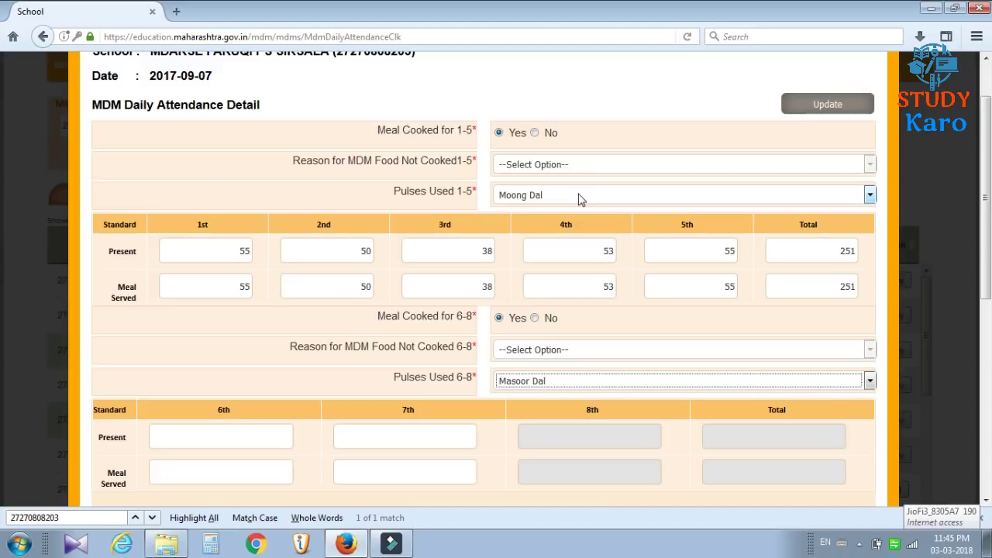
{"action": "key", "text": "Tab"}
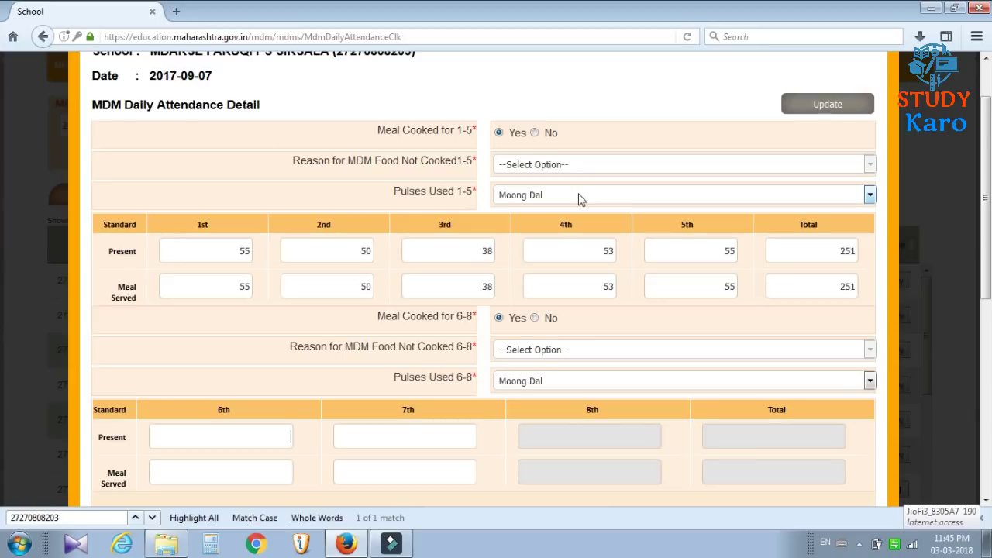
Step: Enter 37 for 6th and 48 for 7th as both present and meals served, and save the attendance record
{"action": "type", "text": "37"}
{"action": "key", "text": "Tab"}
{"action": "type", "text": "48"}
{"action": "key", "text": "Tab"}
{"action": "type", "text": "37"}
{"action": "key", "text": "Tab"}
{"action": "type", "text": "48"}
{"action": "left_click", "coordinate": [802, 113]}
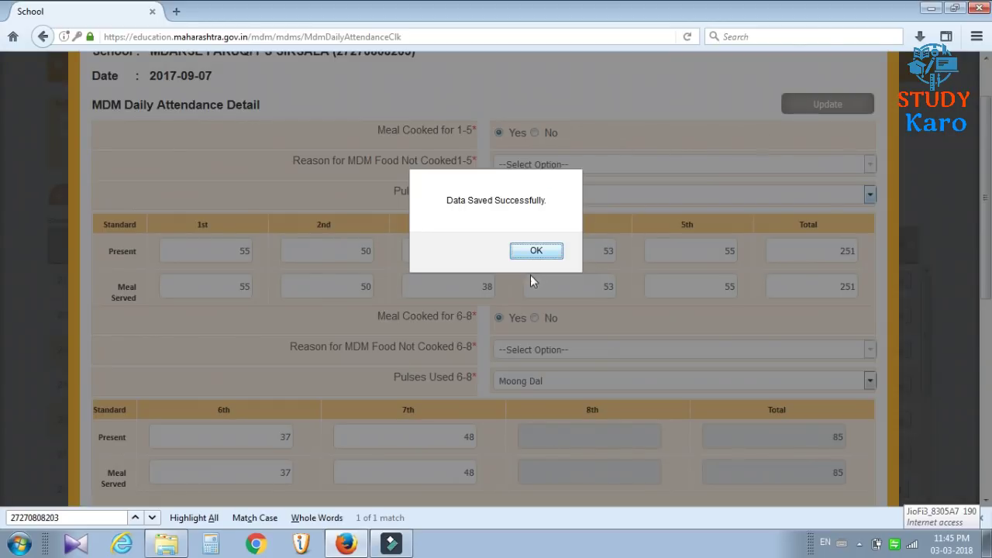
{"action": "left_click", "coordinate": [534, 250]}
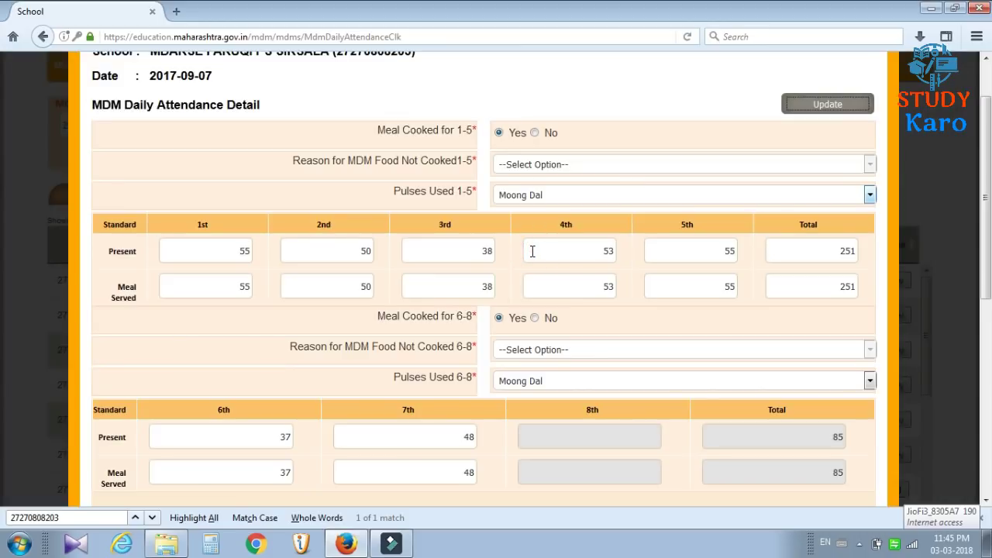